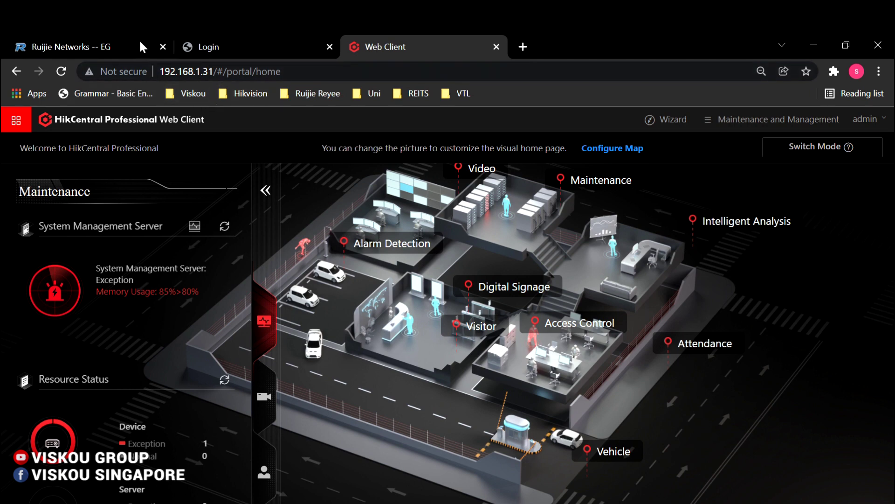
- Show the Ruijie router's port mapping table, including port 7660 forwarded to 192.168.1.31
click(105, 44)
scroll(332, 351, down, 1)
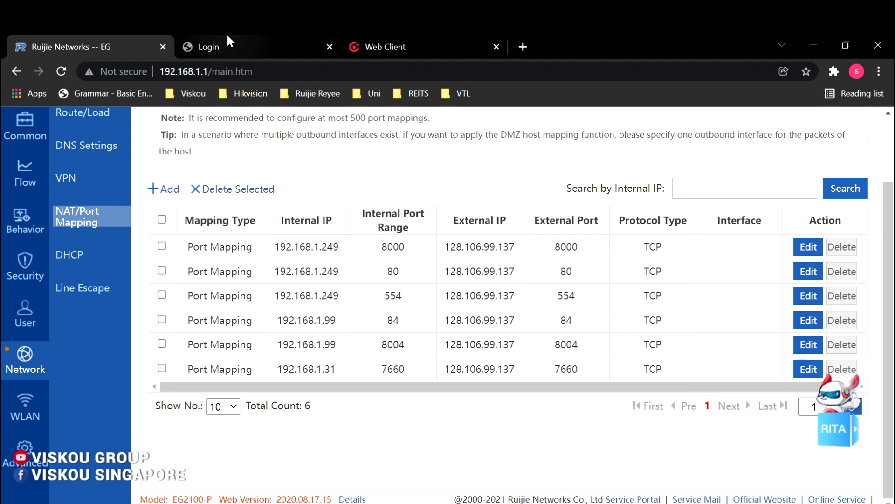
- Log in to the NVR web page at 192.168.1.11 as admin and dismiss Chrome's password prompt
click(229, 48)
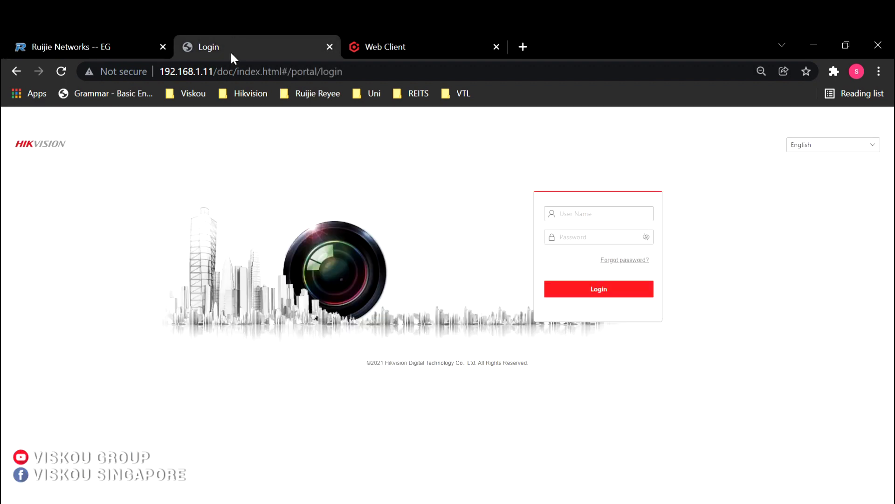
click(606, 214)
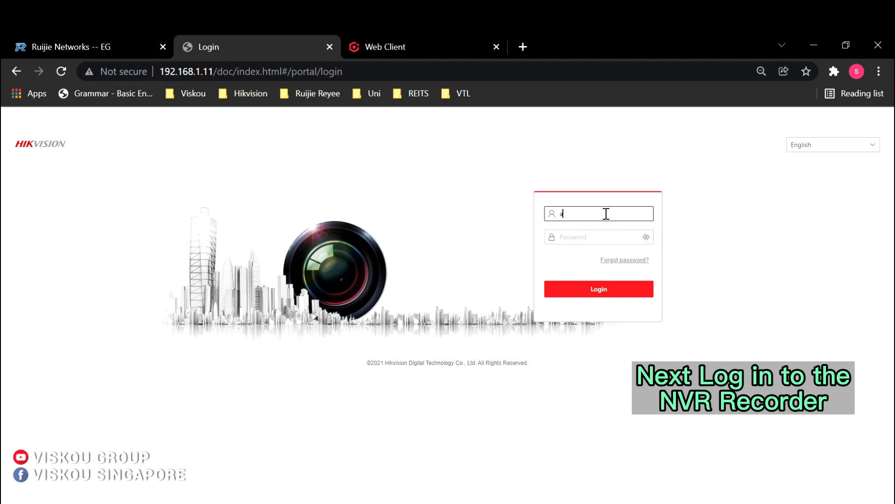
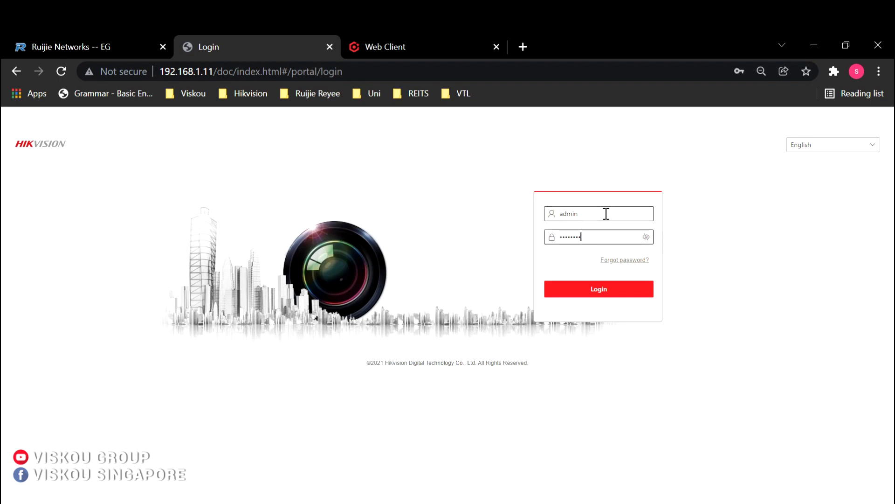
key(Return)
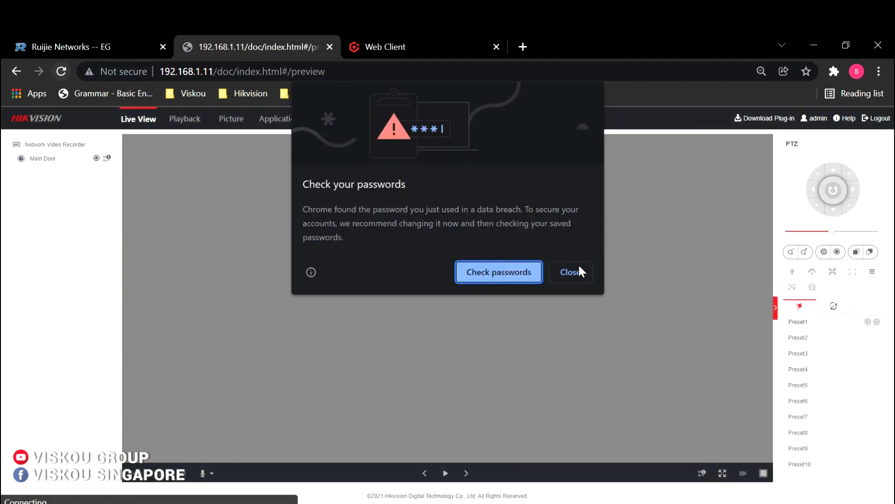
click(579, 268)
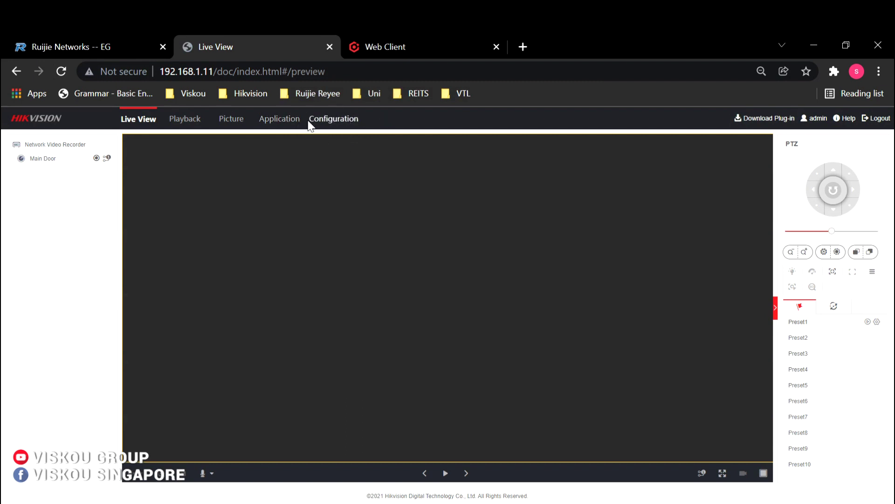
- Open the NVR's Platform Access page under Network > Advanced Configuration
click(342, 119)
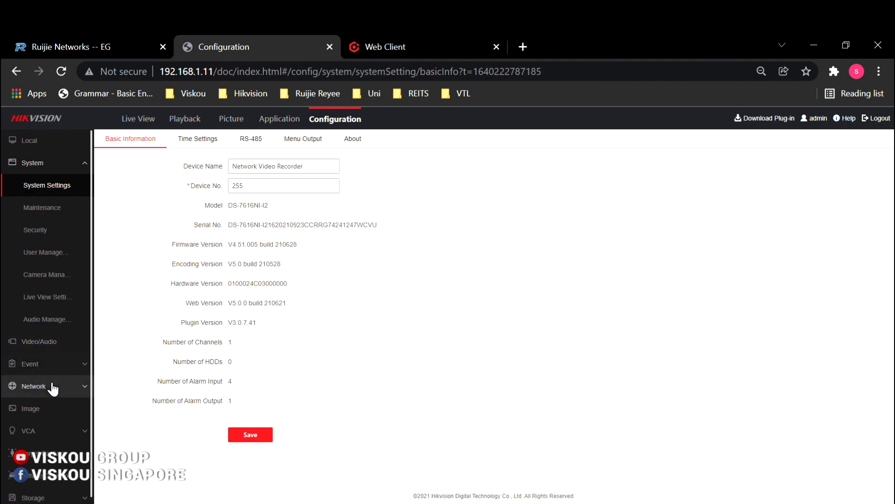
click(49, 386)
click(55, 275)
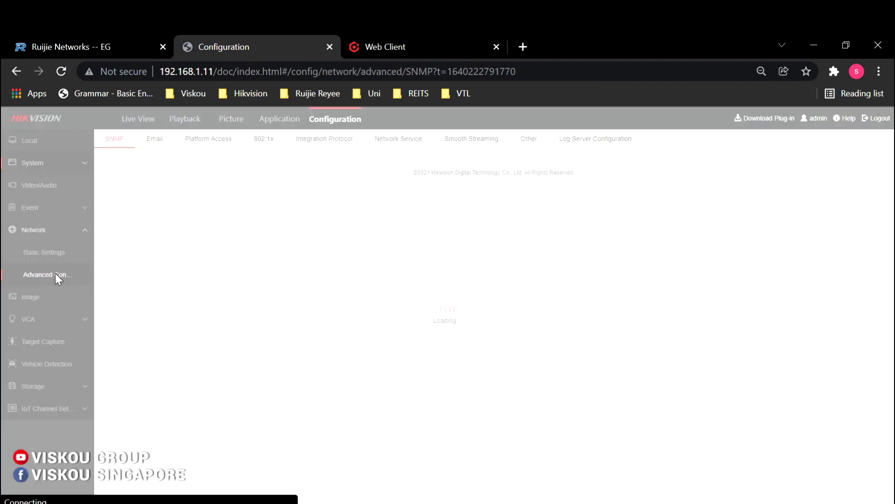
click(208, 146)
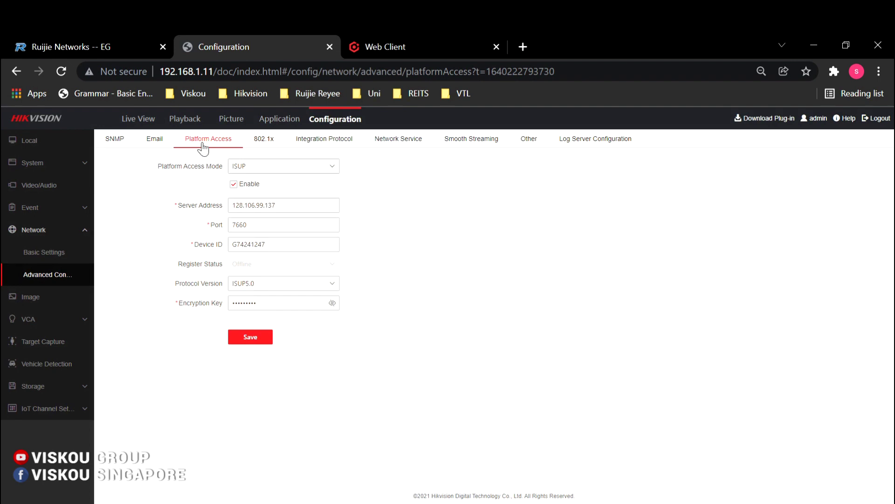
- Keep ISUP mode and ISUP5.0, confirm server 128.106.99.137, and save
click(272, 168)
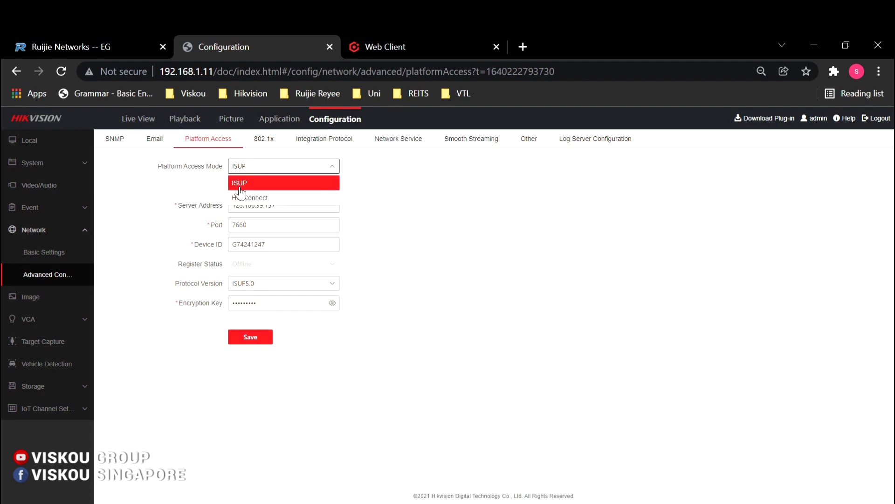
click(239, 181)
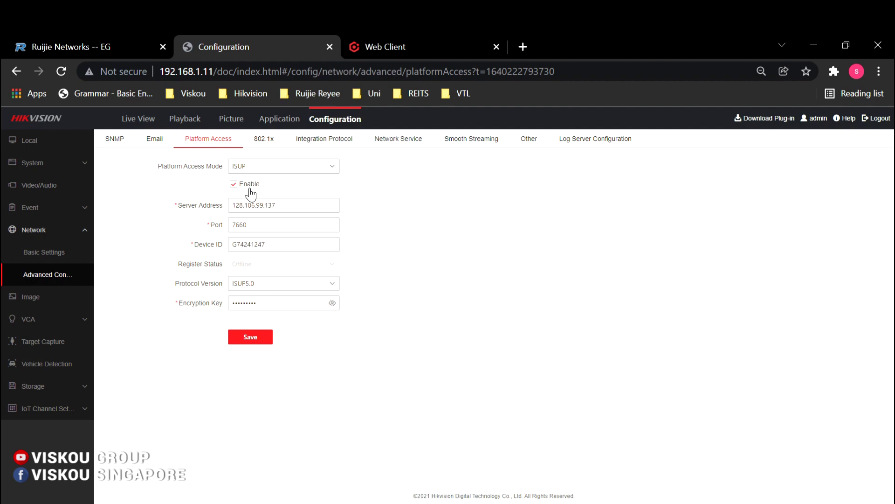
click(301, 205)
click(242, 285)
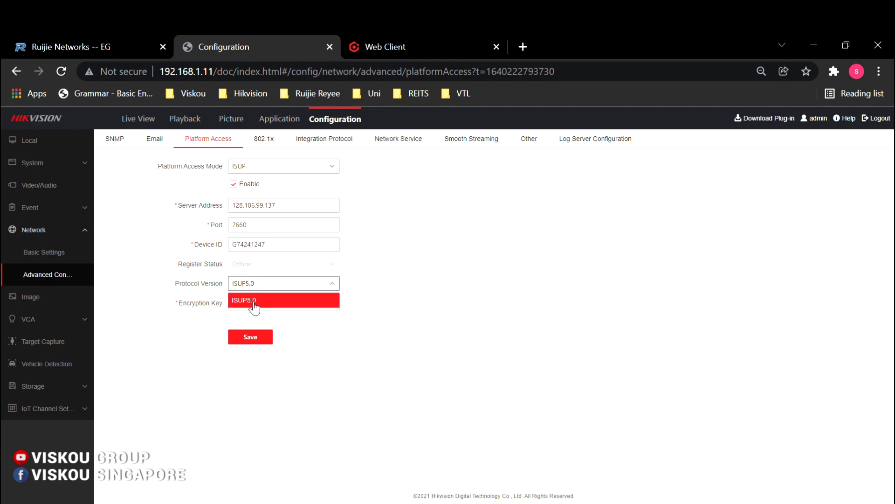
click(248, 304)
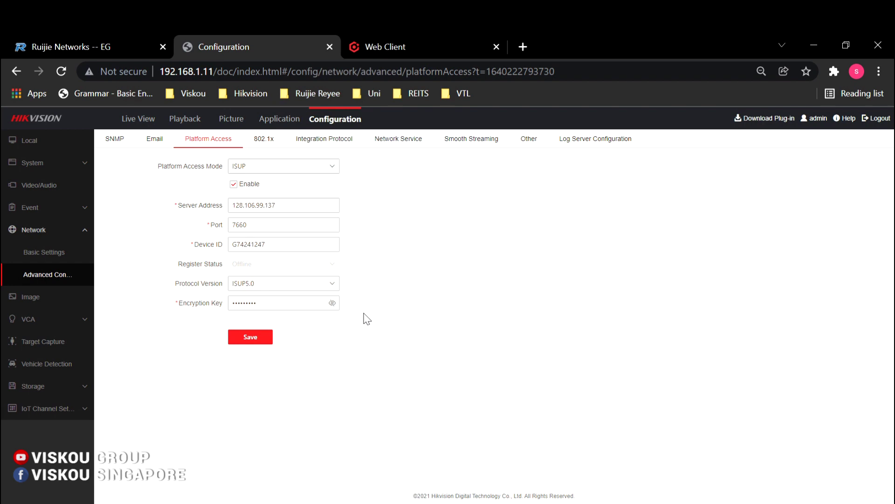
click(253, 341)
- In HikCentral, open Resource Management's Encoding Device list
click(415, 44)
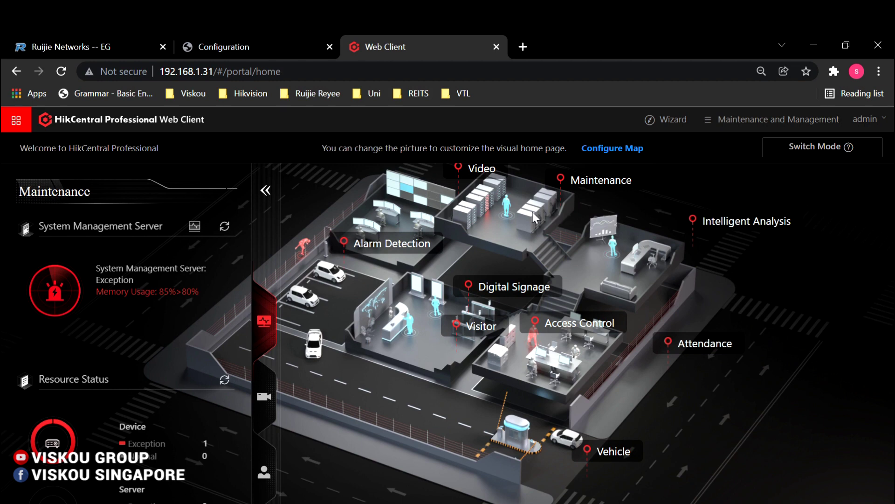
click(15, 120)
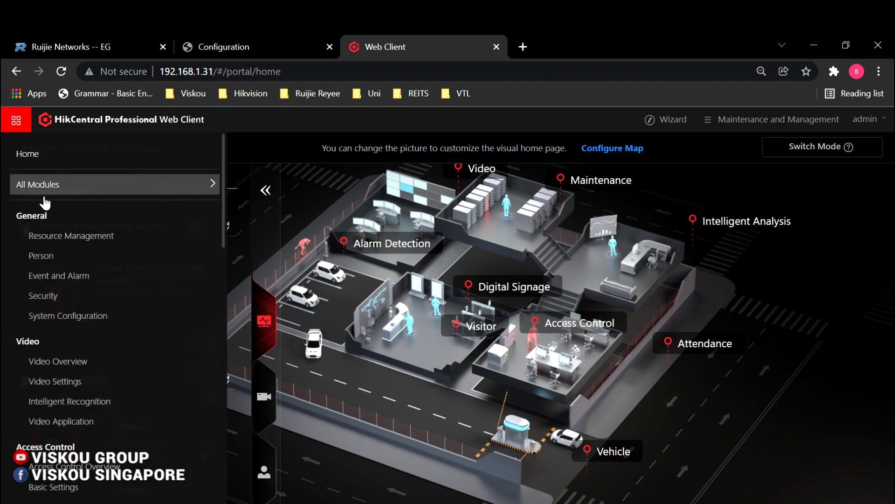
click(64, 243)
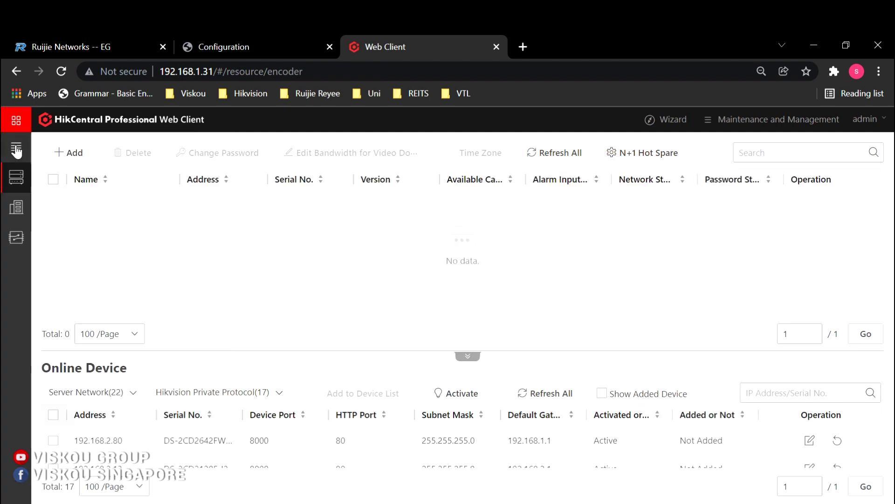
mouse_move(16, 148)
click(58, 205)
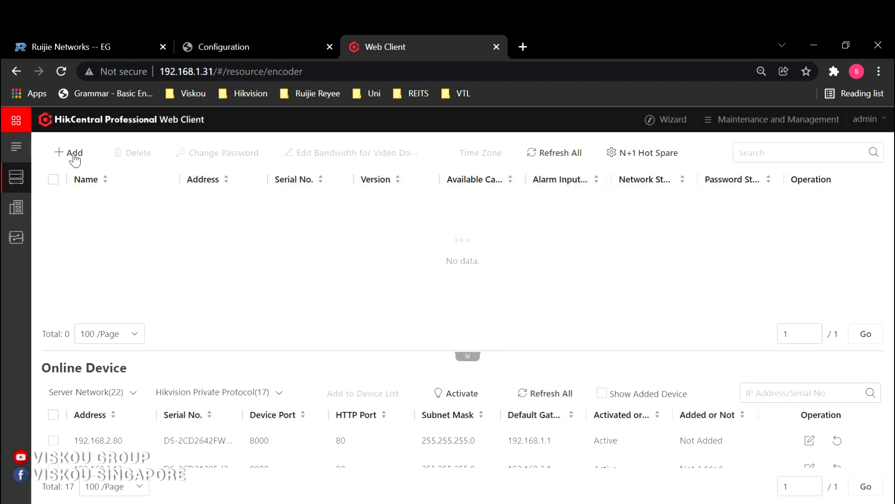
- Start a new encoding device using Hikvision ISUP Protocol access
click(72, 154)
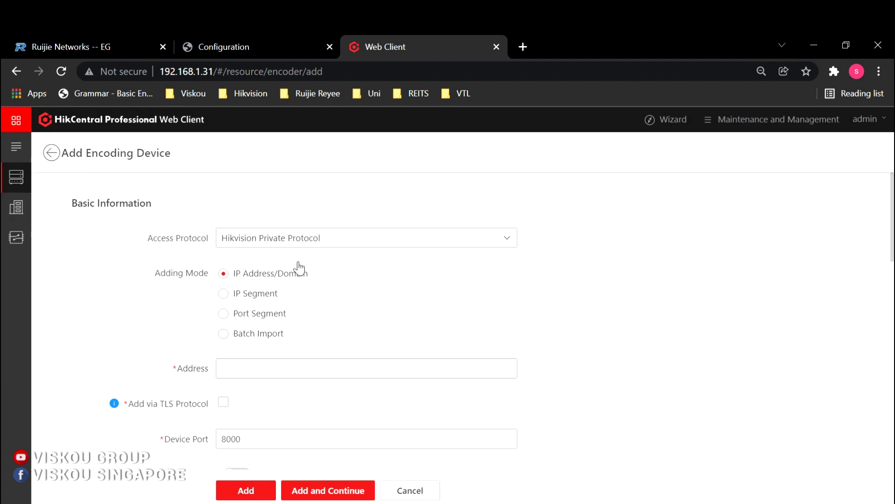
click(283, 243)
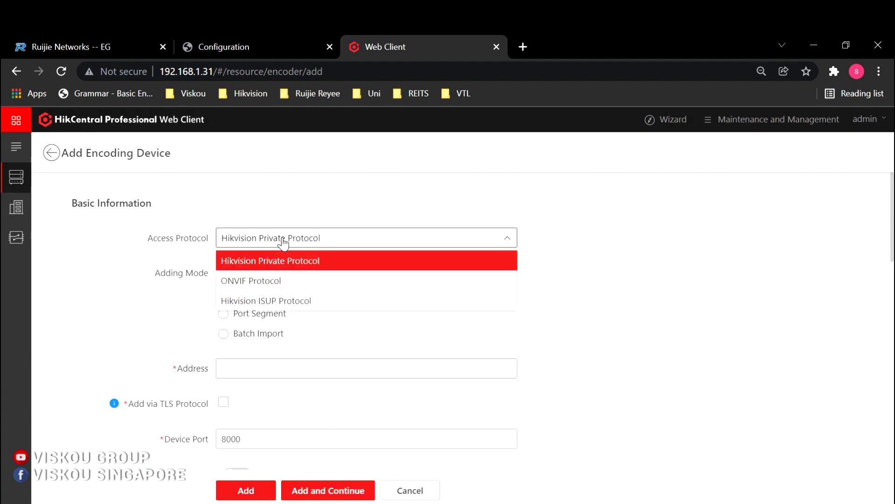
click(257, 301)
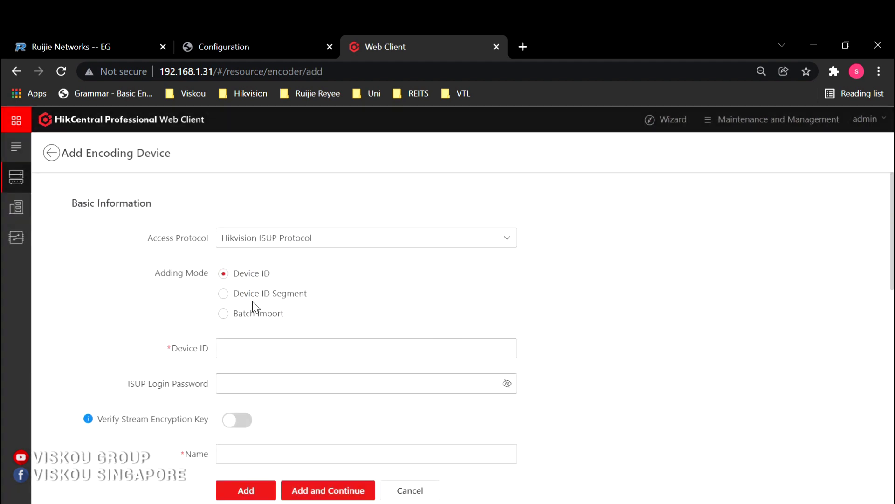
scroll(264, 222, down, 1)
click(243, 47)
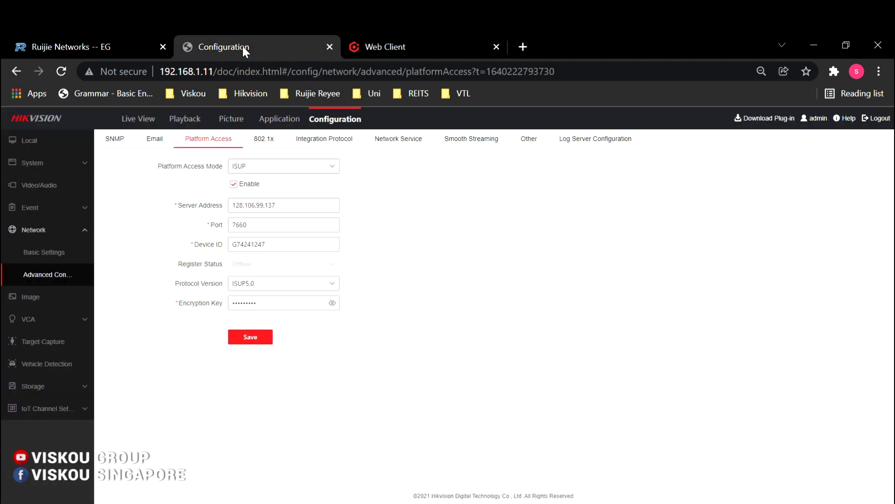
drag(274, 244, 230, 247)
key(ctrl+c)
click(385, 46)
click(280, 279)
key(ctrl+v)
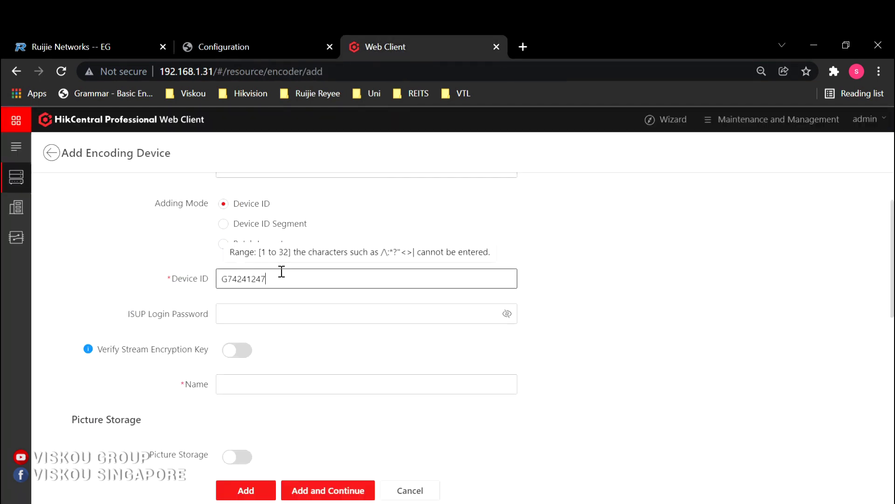
- Enter the ISUP password and the name 'NVR', then submit the device
click(240, 314)
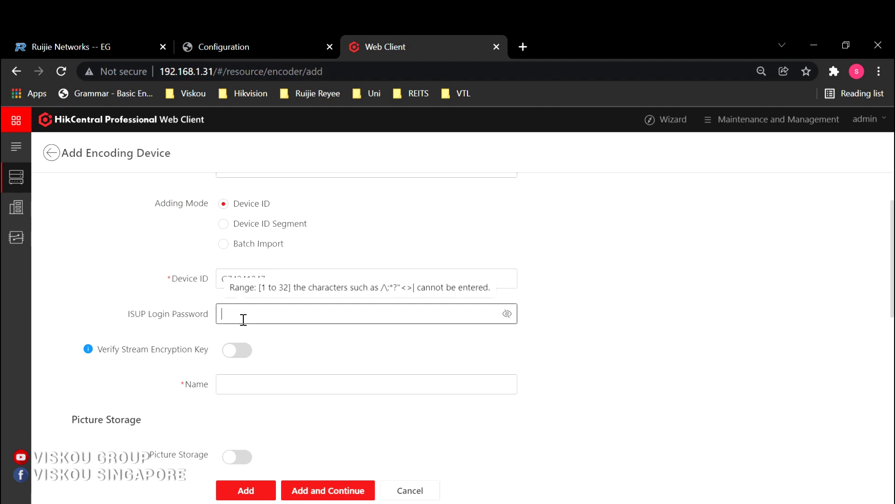
scroll(252, 314, down, 1)
click(262, 315)
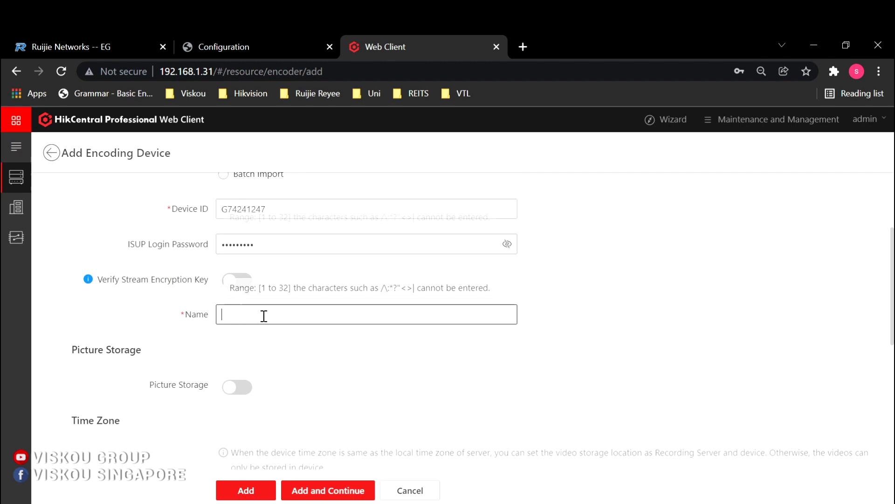
scroll(263, 315, down, 2)
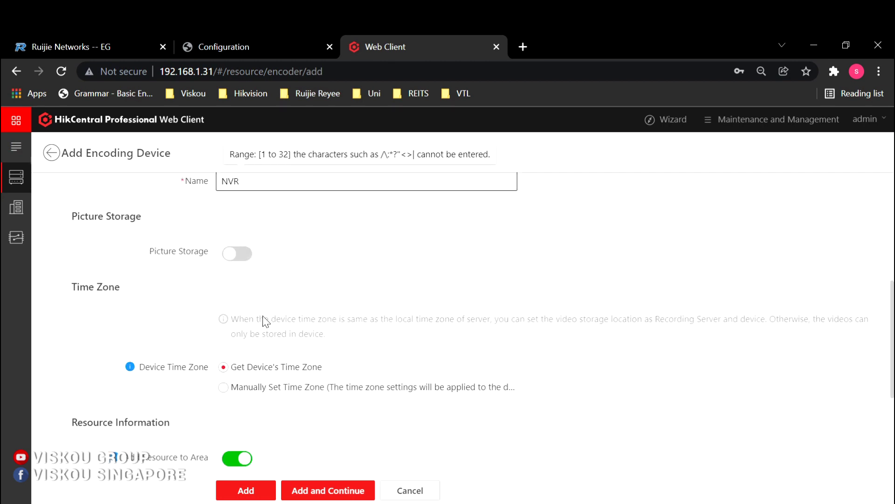
scroll(310, 299, down, 1)
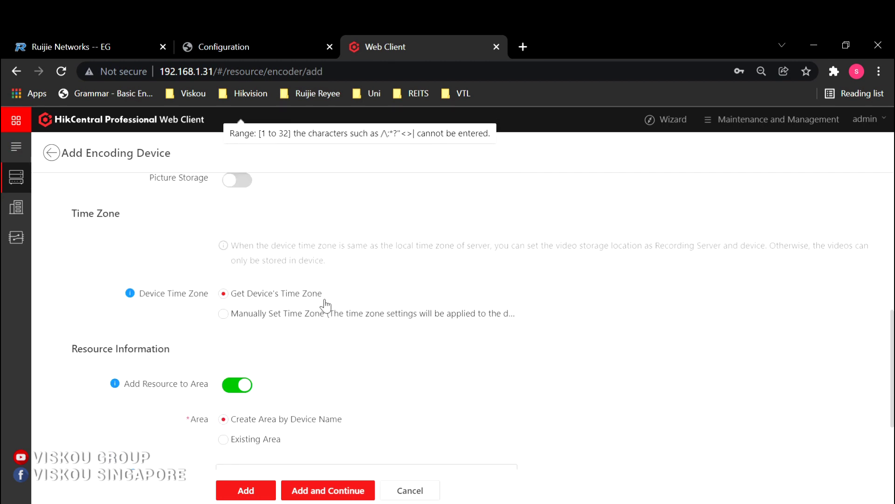
scroll(294, 309, down, 1)
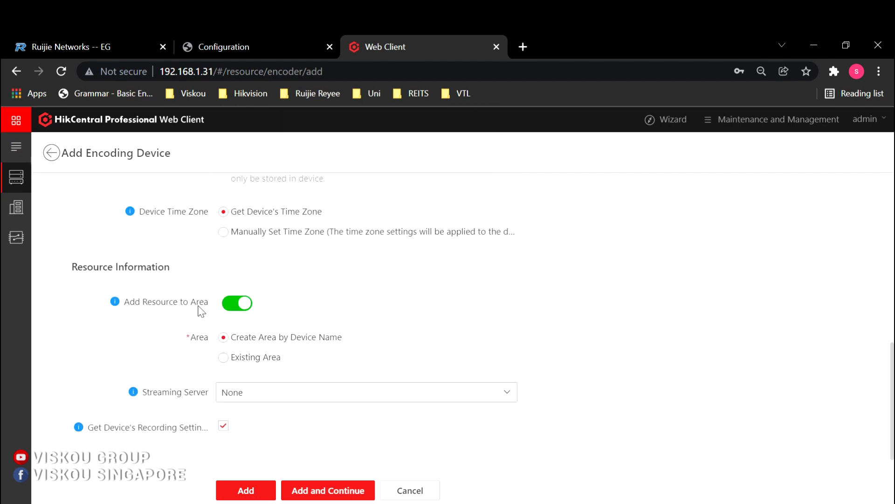
click(245, 491)
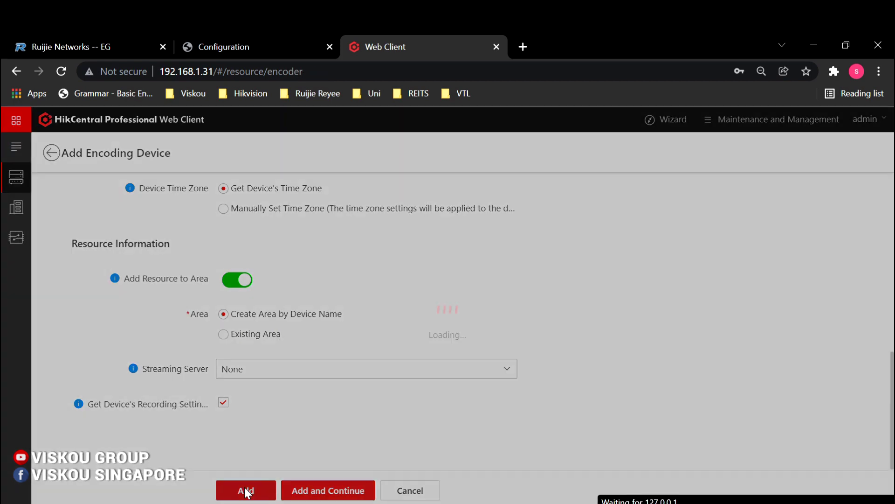